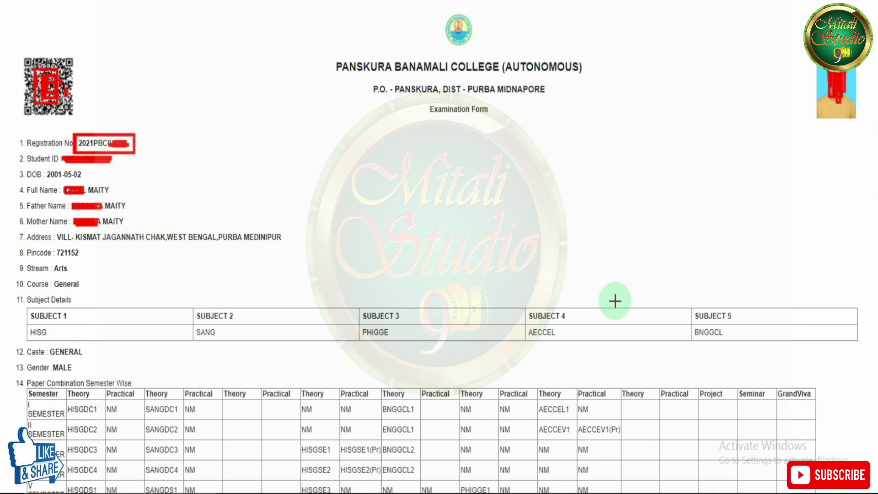
Review the I SEMESTER exam fee entry, covering fee amount, payment status, exam form, acknowledgement and voucher downloads, and the pay option
scroll(486, 265, down, 5)
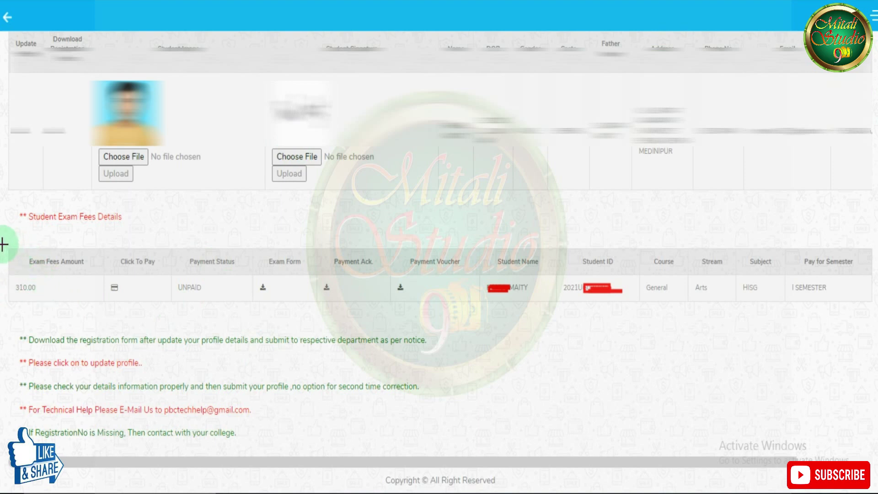
drag(4, 242, 874, 318)
drag(8, 277, 50, 295)
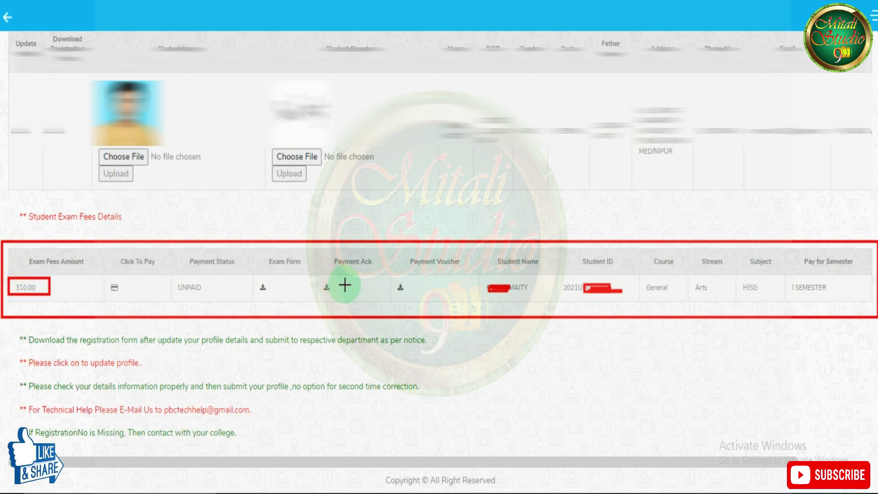
drag(172, 276, 212, 295)
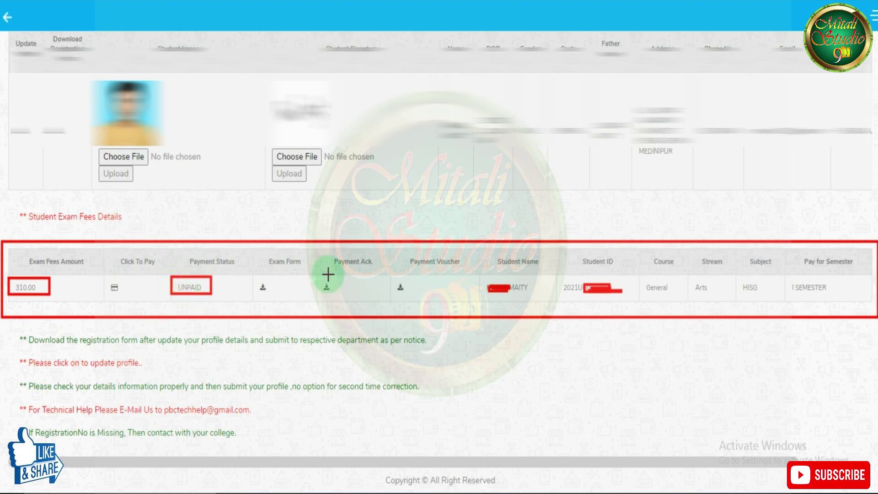
drag(256, 277, 275, 299)
drag(324, 285, 339, 302)
drag(394, 280, 426, 306)
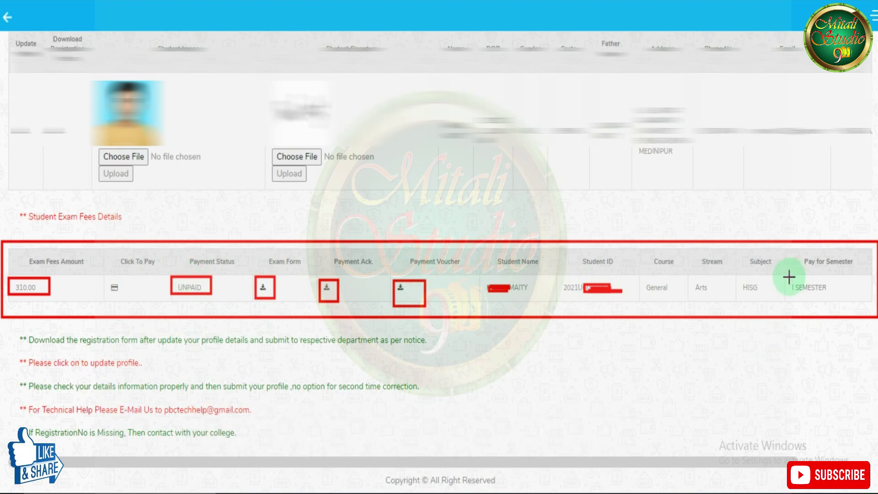
drag(789, 277, 832, 299)
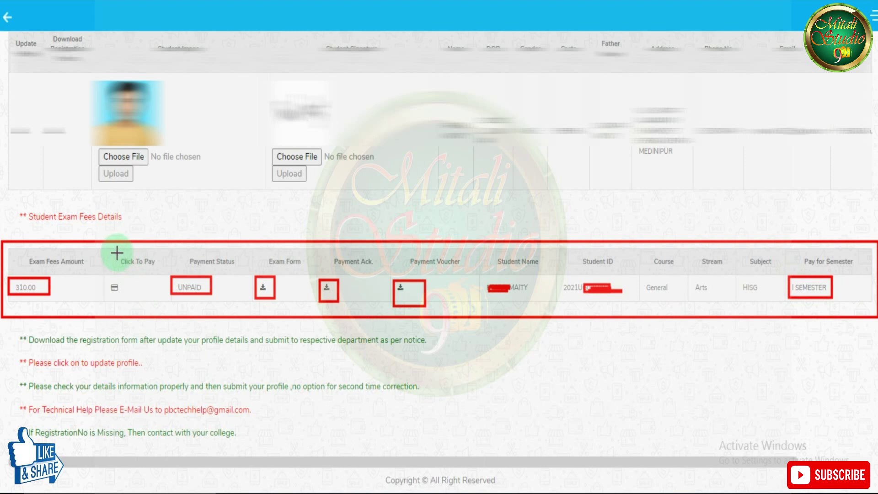
mouse_move(113, 253)
mouse_down()
mouse_move(123, 271)
mouse_move(162, 272)
mouse_up()
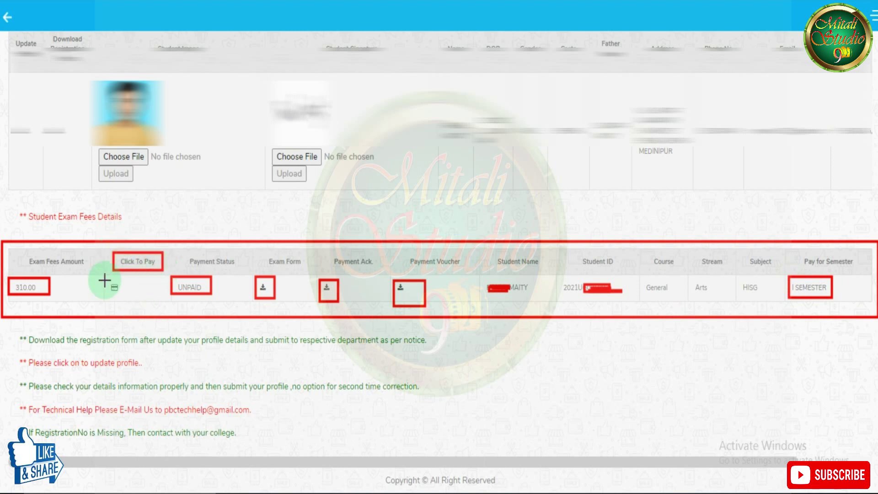
drag(105, 280, 124, 297)
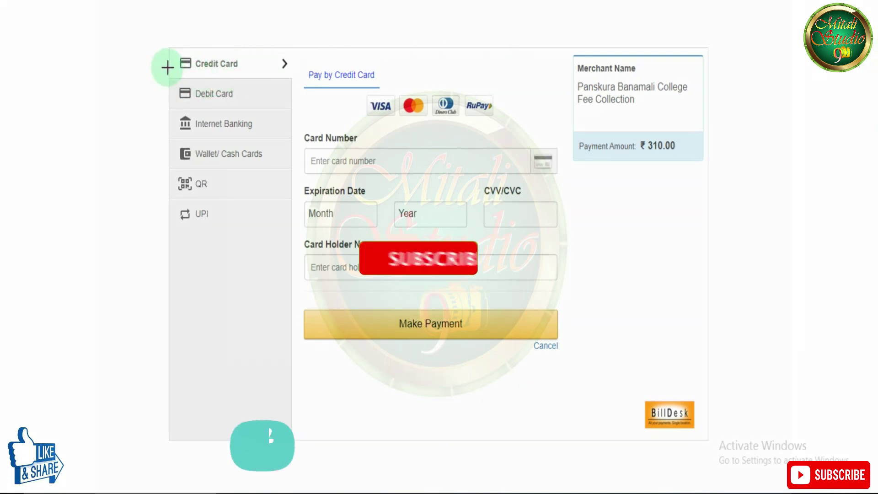
Review the payment methods offered for the college fee, including credit card, debit card, internet banking and UPI
drag(175, 49, 251, 75)
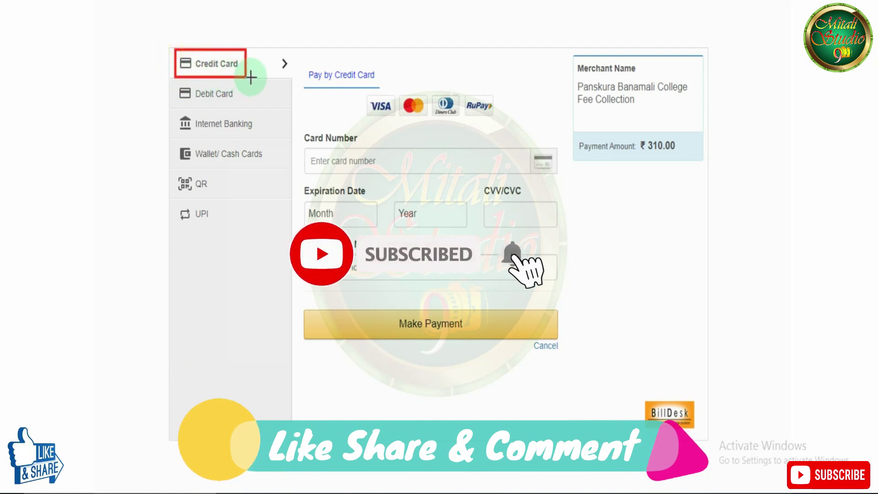
drag(170, 80, 277, 105)
mouse_move(171, 108)
mouse_down()
mouse_move(290, 130)
mouse_move(277, 134)
mouse_up()
drag(174, 208, 235, 227)
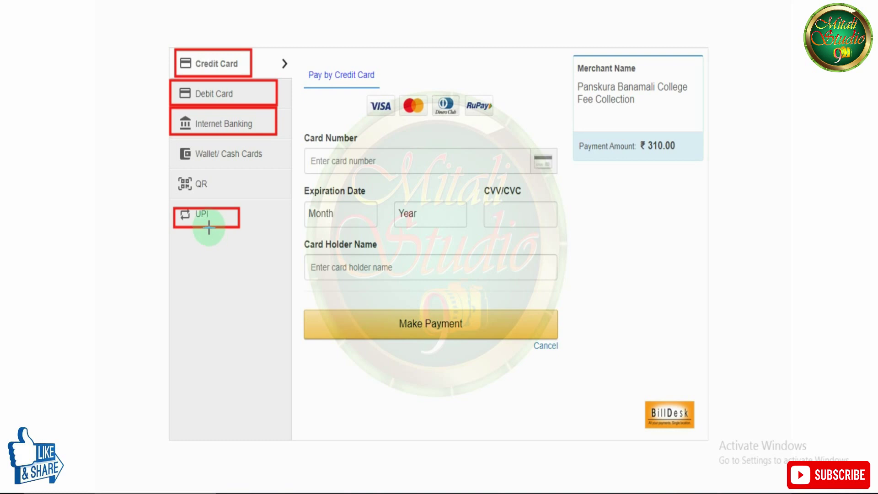
drag(173, 81, 282, 107)
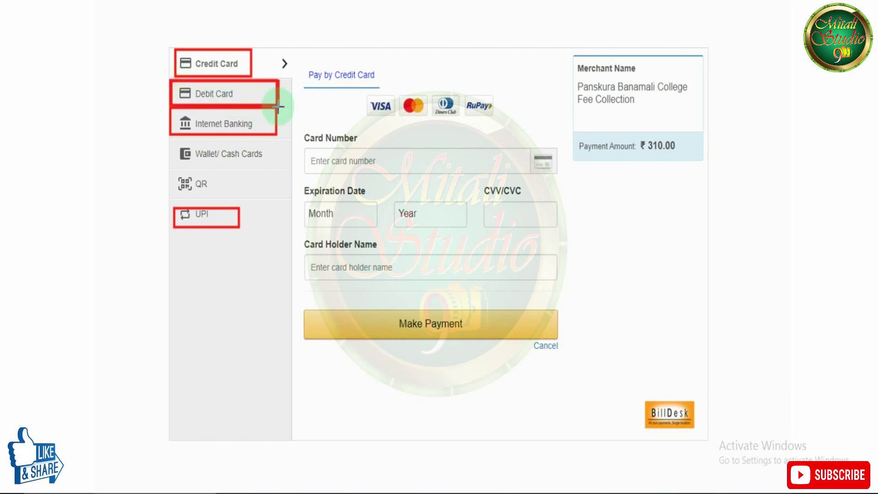
Show the Debit Card payment form and check which card network it accepts
click(213, 96)
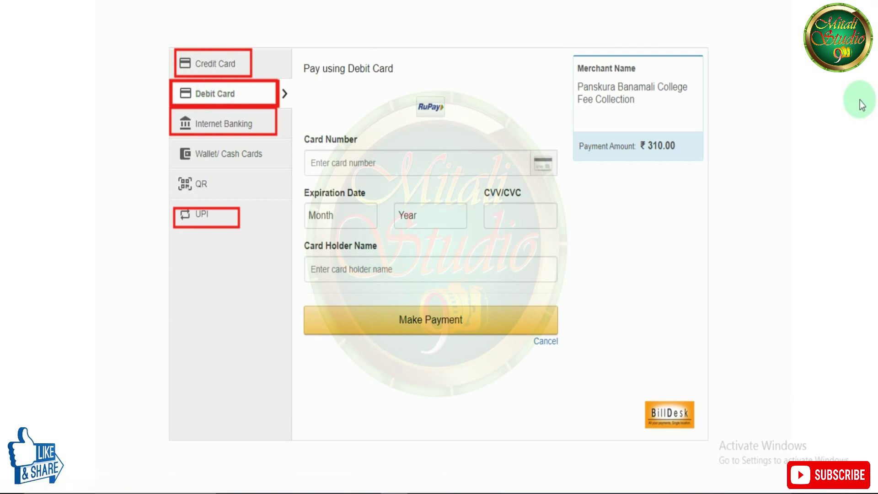
click(411, 94)
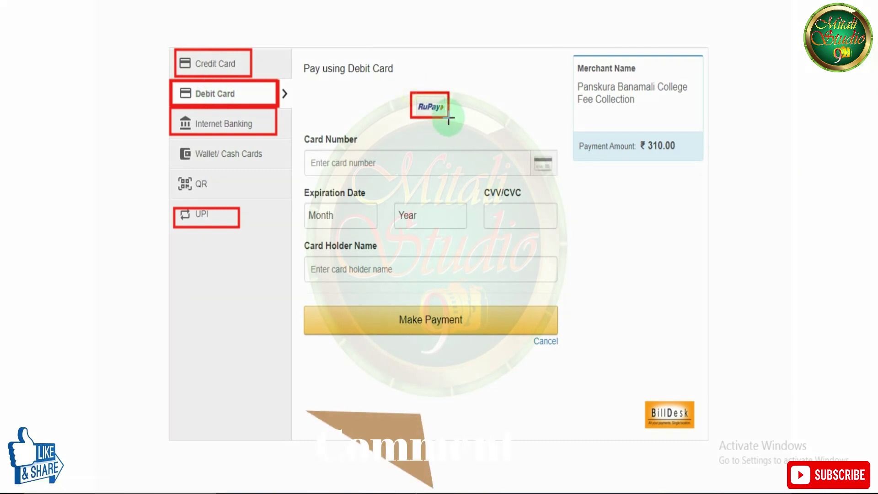
click(199, 71)
drag(176, 44, 253, 75)
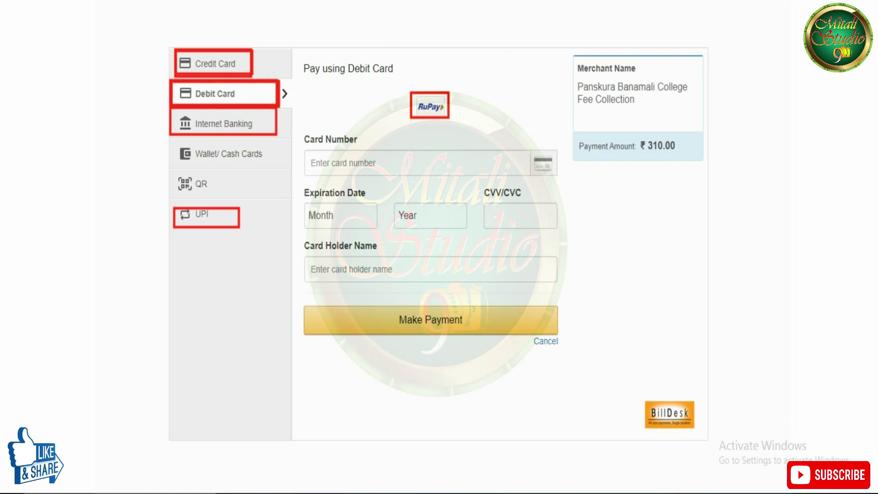
Switch the payment method to UPI and select PhonePe as the UPI provider
click(204, 219)
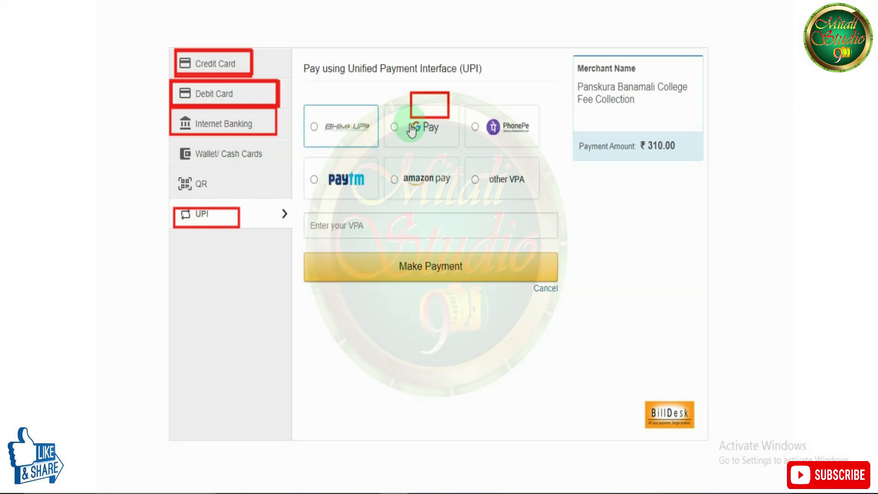
click(500, 138)
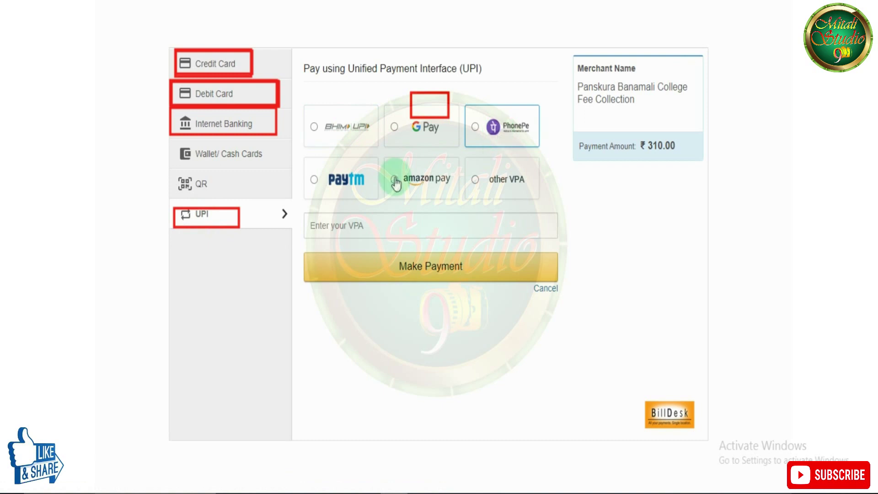
click(476, 128)
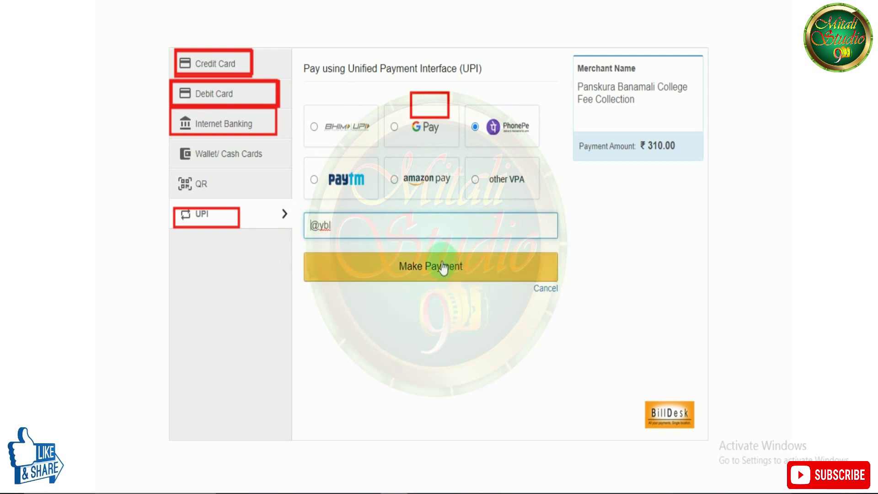
Switch the payment method to Debit Card, check its required card fields, and proceed with the payment including convenience fees
click(220, 70)
click(208, 93)
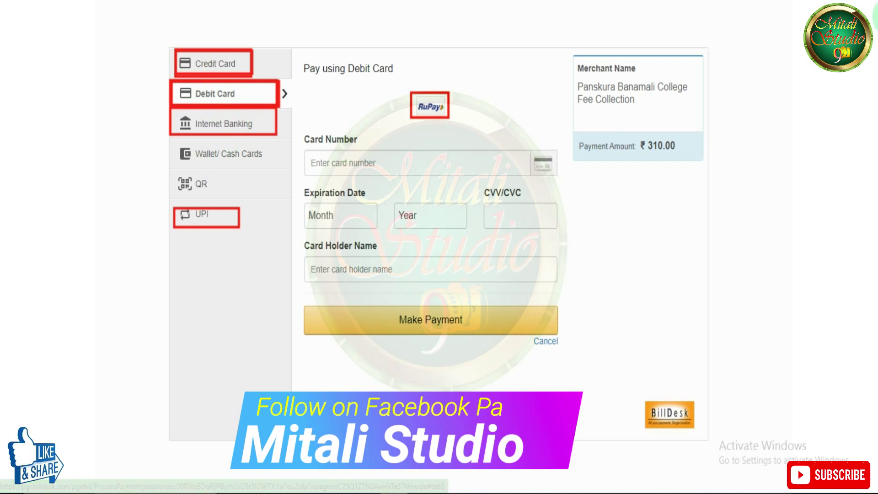
drag(304, 147, 443, 178)
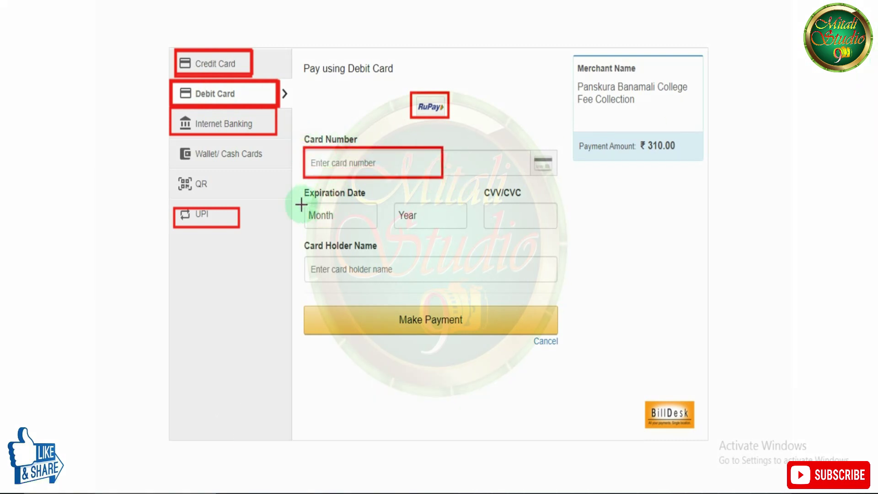
mouse_move(305, 204)
mouse_down()
mouse_move(376, 230)
mouse_move(441, 233)
mouse_up()
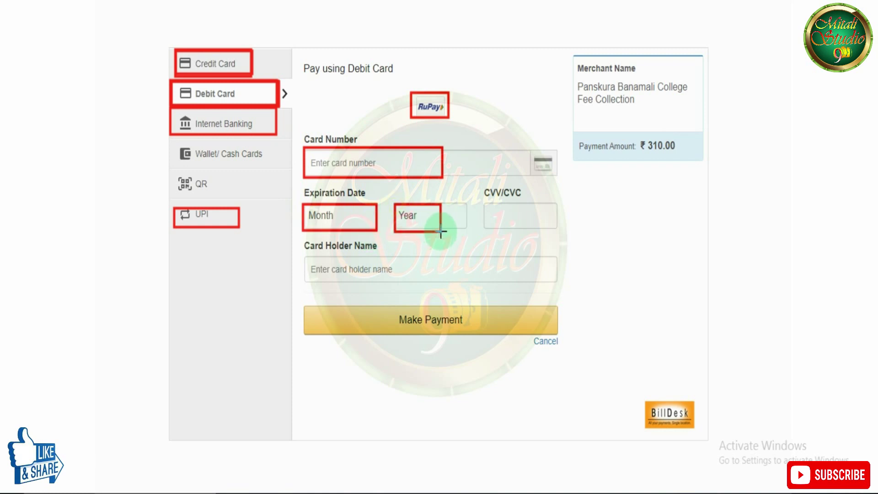
drag(488, 201, 545, 228)
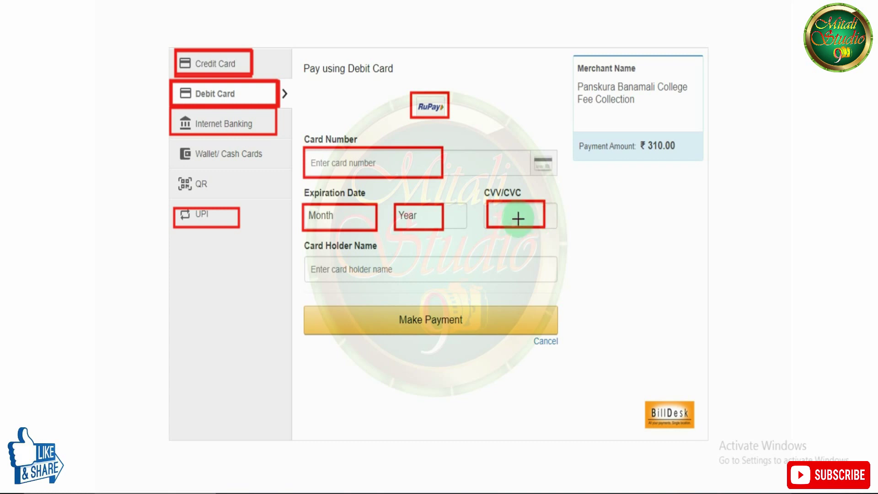
mouse_move(304, 255)
mouse_down()
mouse_move(412, 281)
mouse_move(441, 329)
mouse_move(471, 336)
mouse_up()
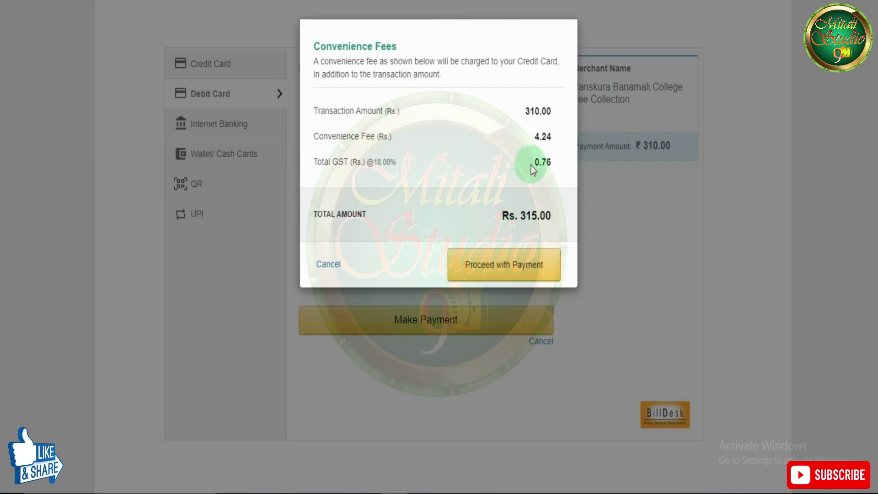
click(525, 274)
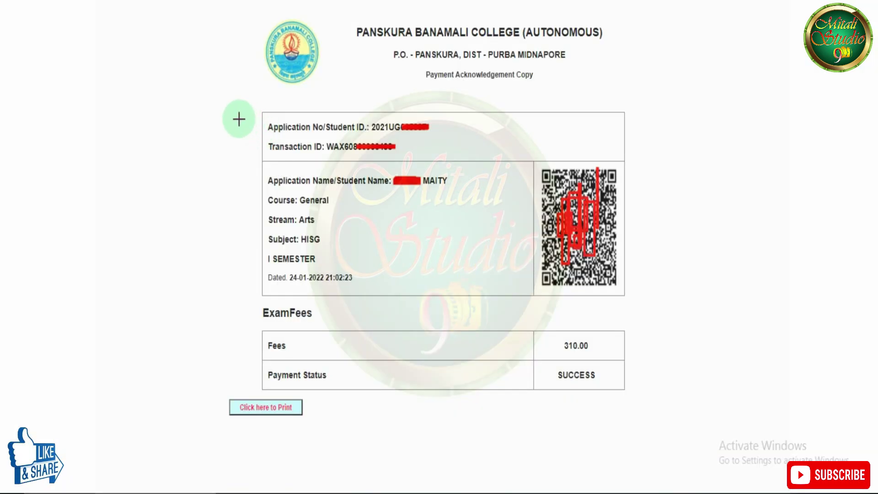
Examine the payment acknowledgement copy, including the payment status and the print option
drag(201, 89, 650, 430)
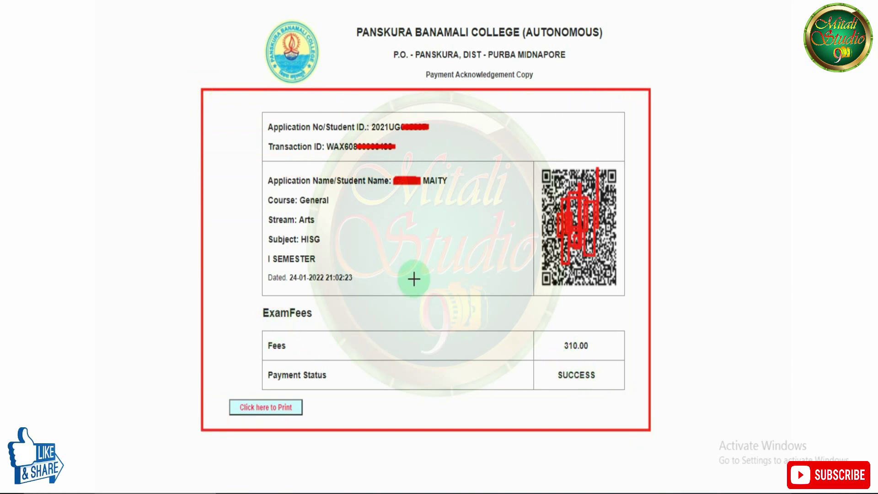
drag(264, 363, 329, 386)
drag(549, 363, 606, 385)
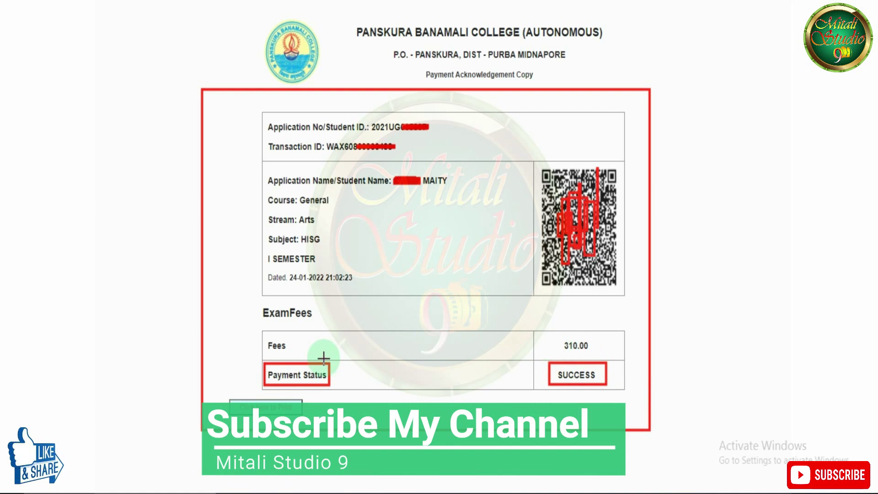
mouse_move(225, 405)
mouse_down()
mouse_move(232, 418)
mouse_move(308, 418)
mouse_up()
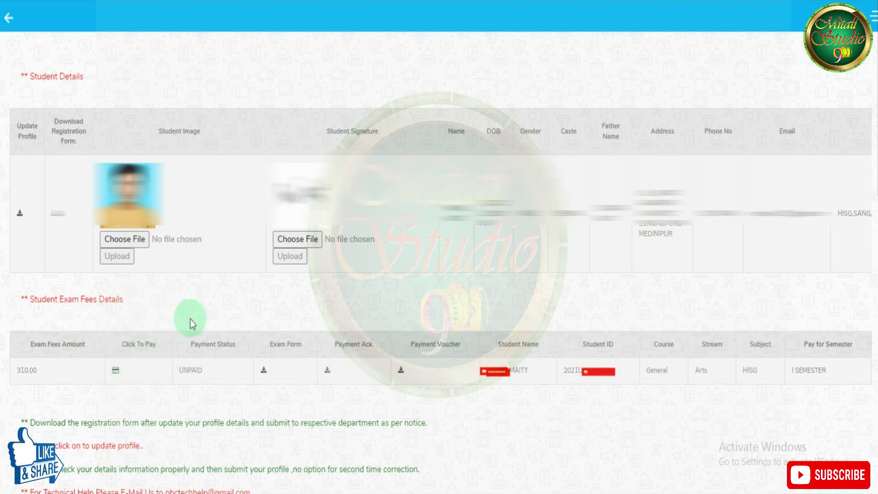
Try the pay option of the I SEMESTER exam fee entry again to check whether the fee is already paid
click(115, 371)
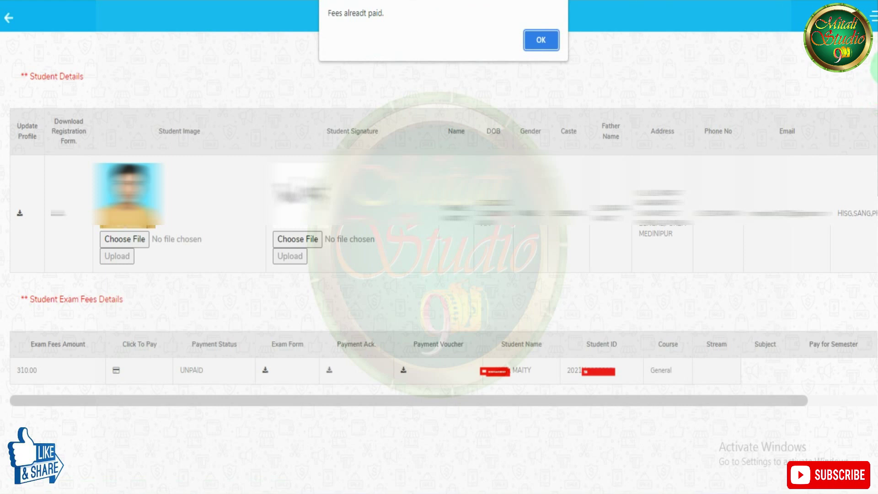